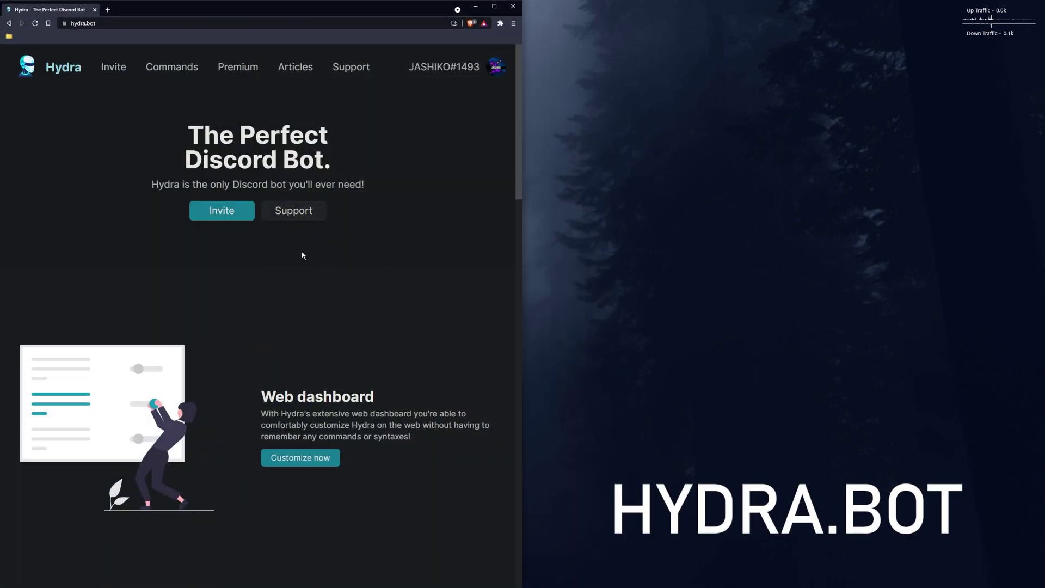
# Invite the Hydra bot to the Error #1493 server and authorize it with all the requested permissions.
pyautogui.click(215, 217)
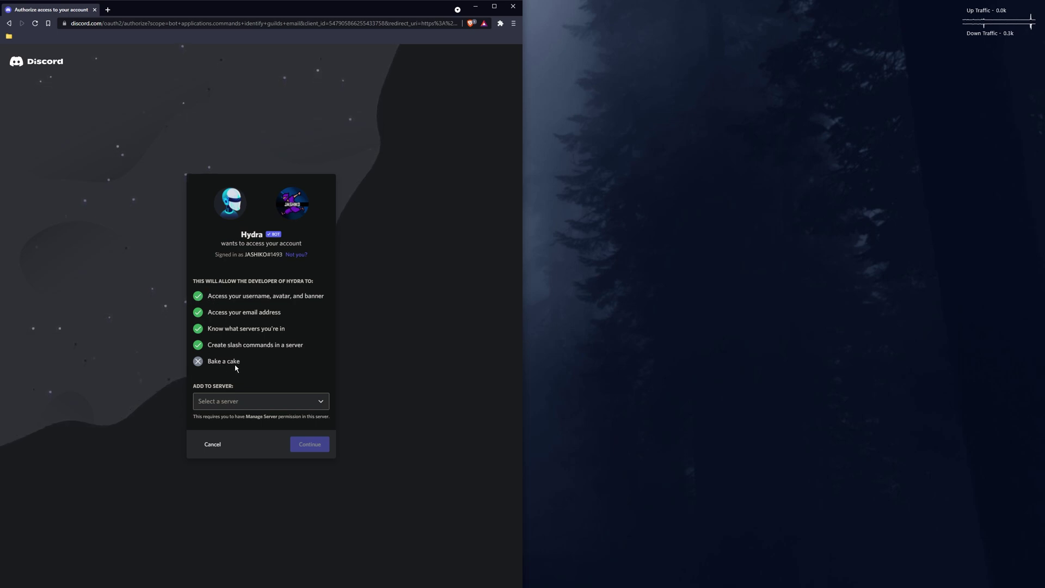
pyautogui.click(321, 404)
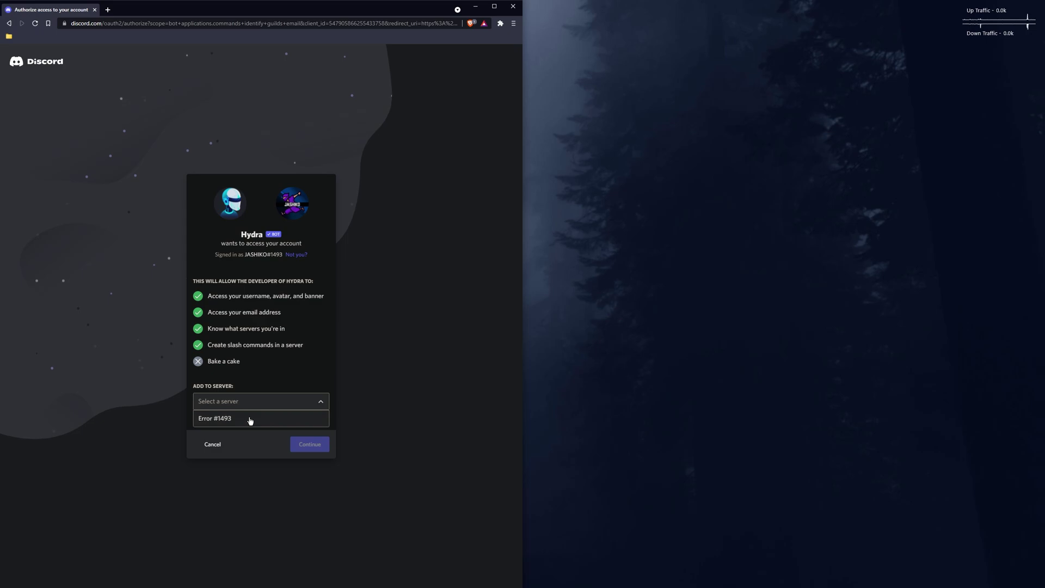
pyautogui.click(250, 421)
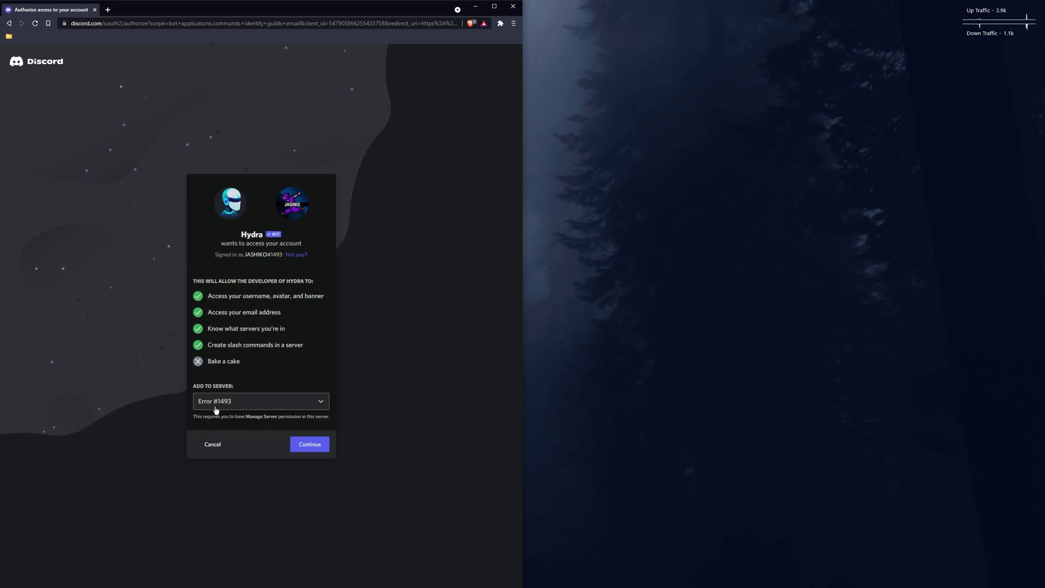
pyautogui.click(308, 448)
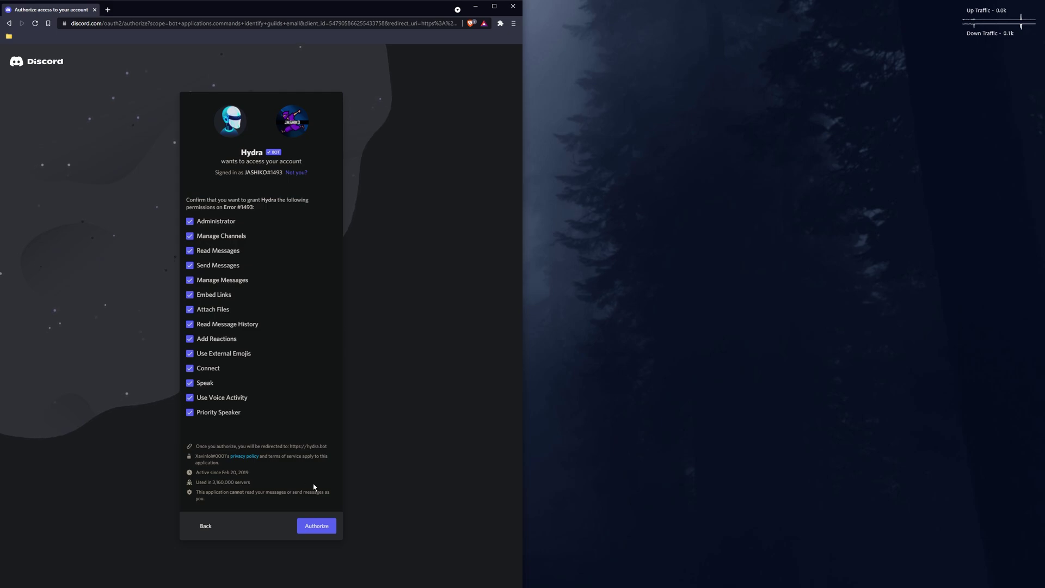
pyautogui.click(321, 527)
pyautogui.click(212, 370)
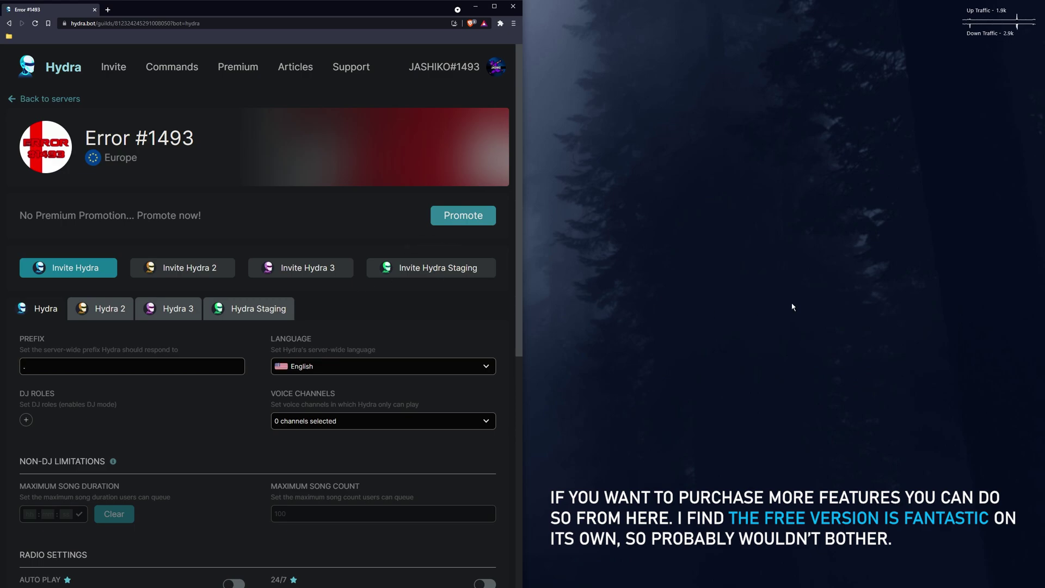
# Switch to Discord and send the .setup command in the #general channel to create Hydra's song request channel.
pyautogui.hotkey('alt', 'Tab')
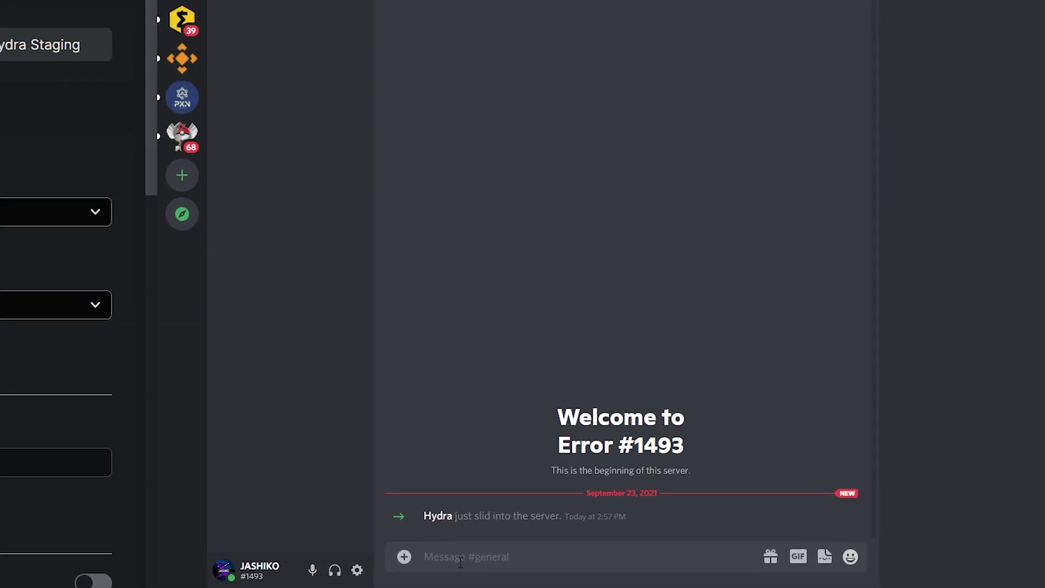
pyautogui.click(701, 570)
pyautogui.write('setup')
pyautogui.press('Return')
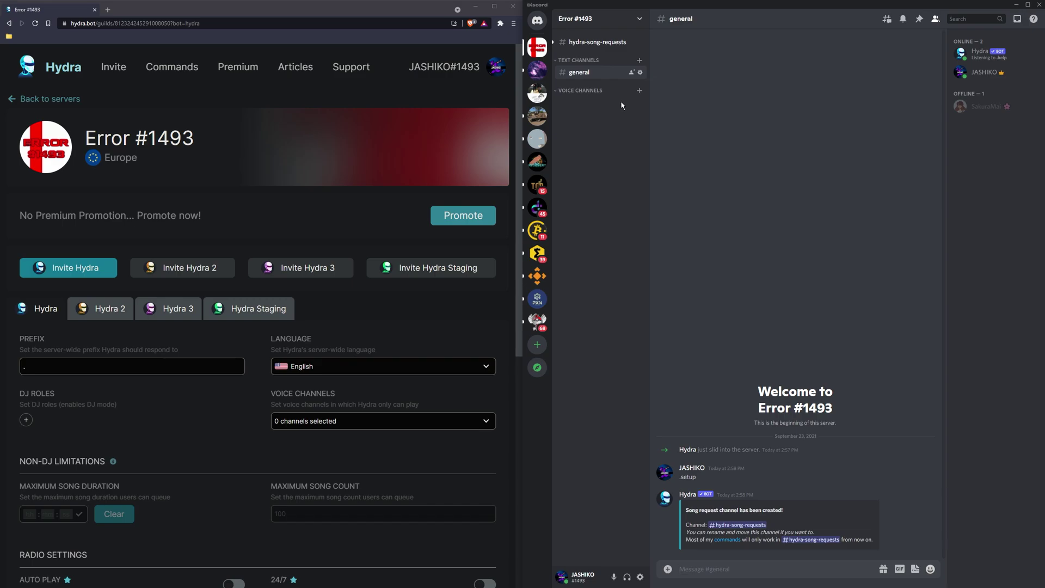
# Create a voice channel named "Music Room" under Voice Channels.
pyautogui.click(636, 93)
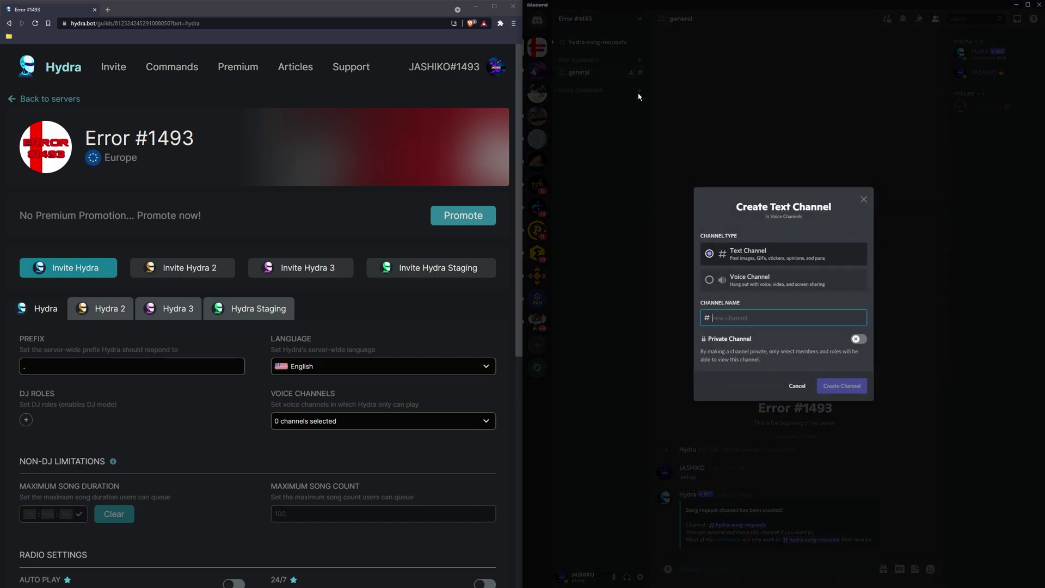
pyautogui.click(718, 288)
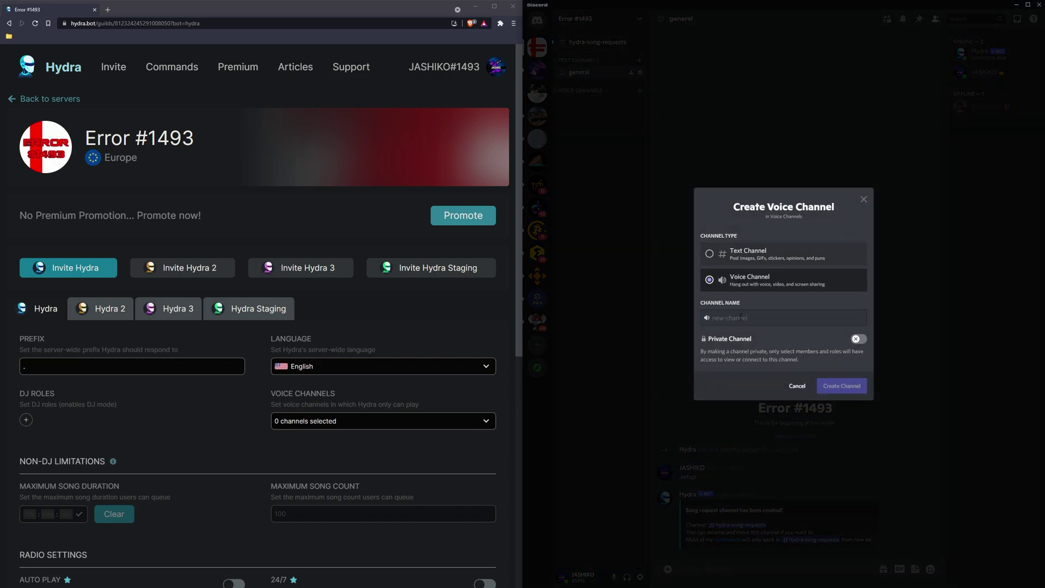
pyautogui.click(741, 318)
pyautogui.write('Music Room')
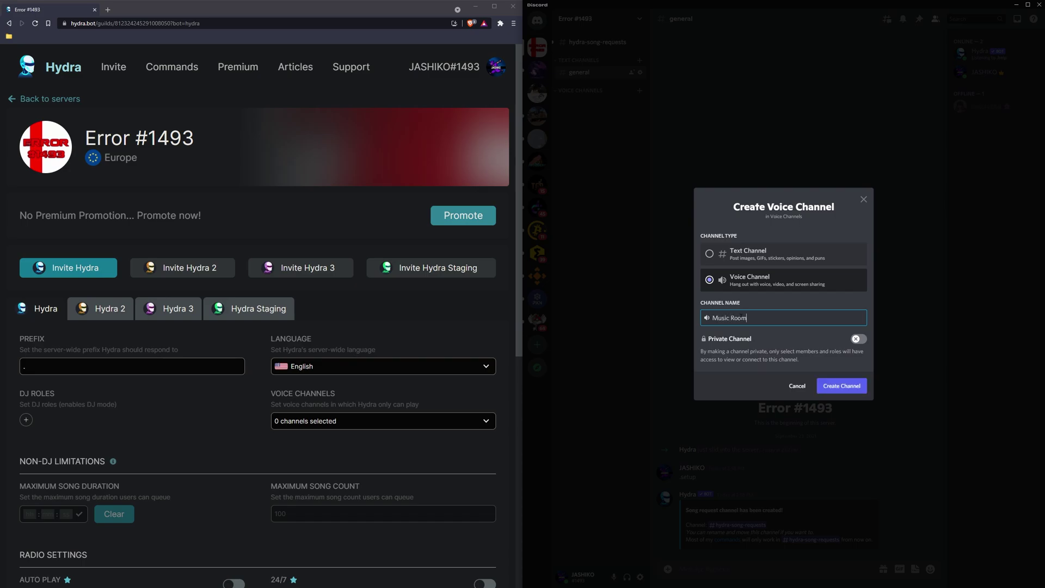
pyautogui.press('Return')
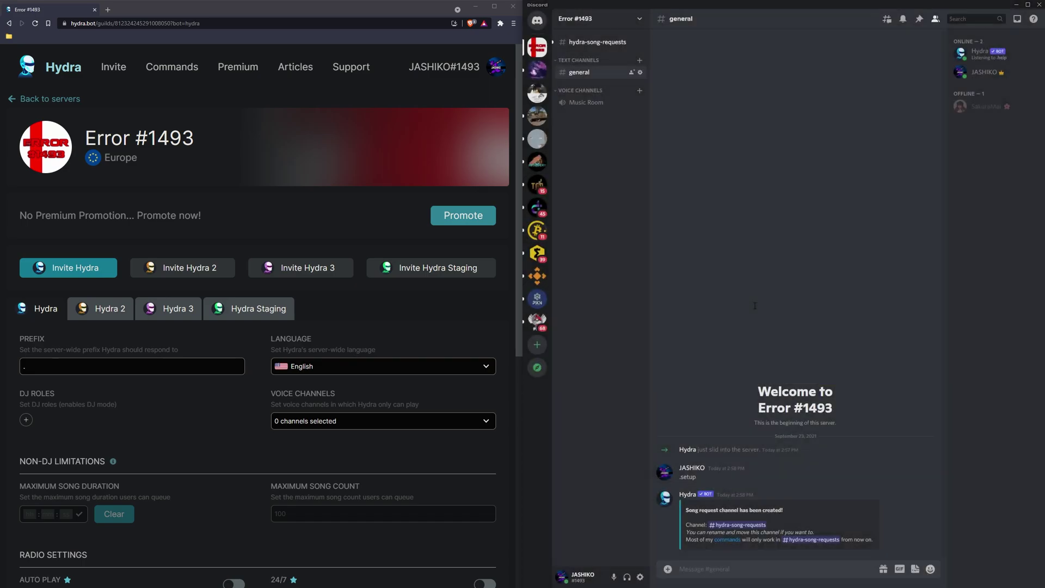
# Join the Music Room voice channel and open the #hydra-song-requests text channel.
pyautogui.click(583, 104)
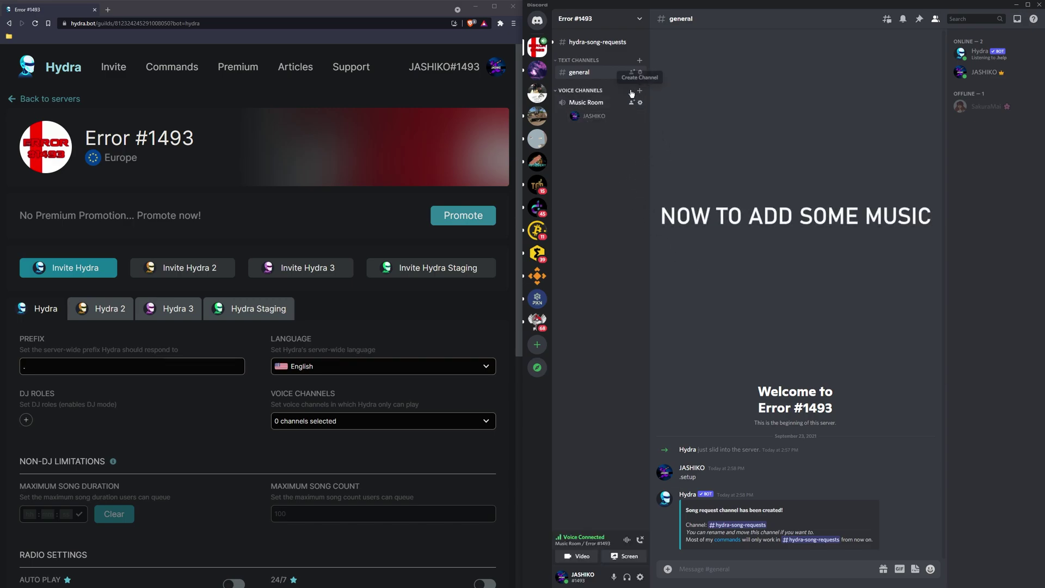
pyautogui.click(588, 43)
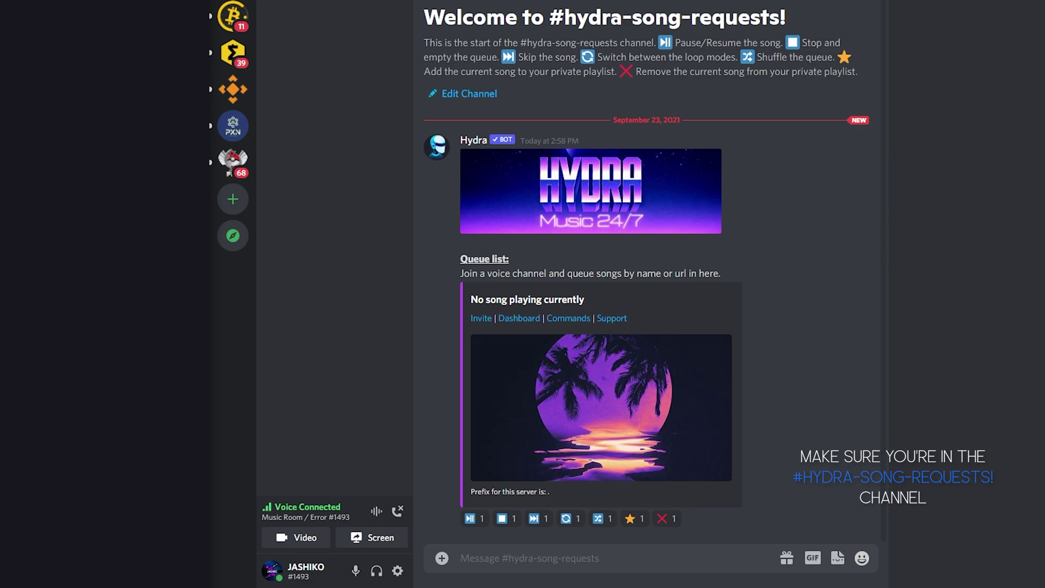
pyautogui.write('.play')
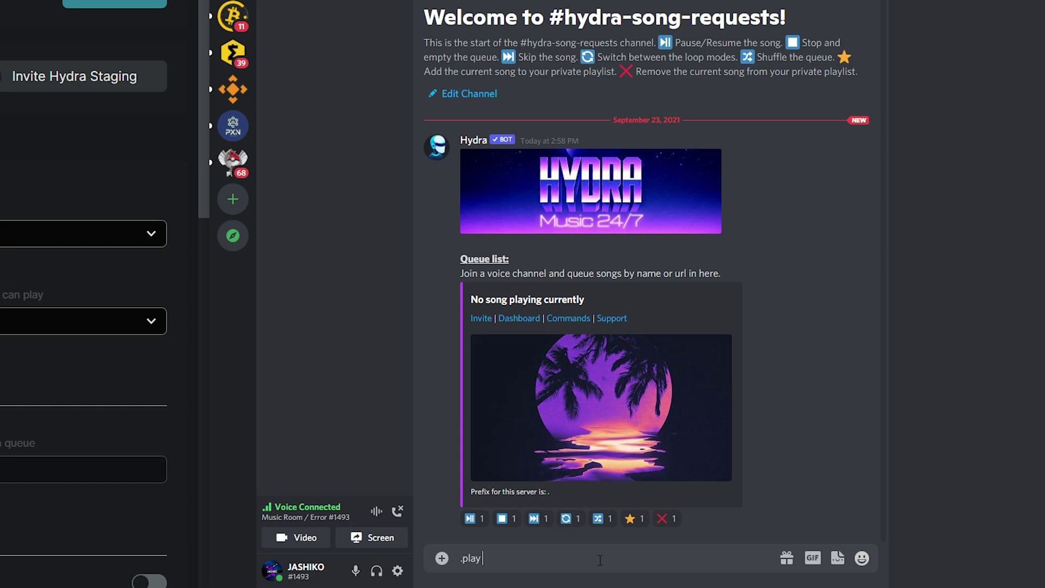
pyautogui.press('BackSpace')
pyautogui.press('BackSpace')
pyautogui.press('BackSpace')
pyautogui.press('BackSpace')
pyautogui.press('BackSpace')
# Request the song "Bryce Vine - Drew Barrymore" in #hydra-song-requests and pause its playback.
pyautogui.write('Bryce Vine - Drew Barrymore')
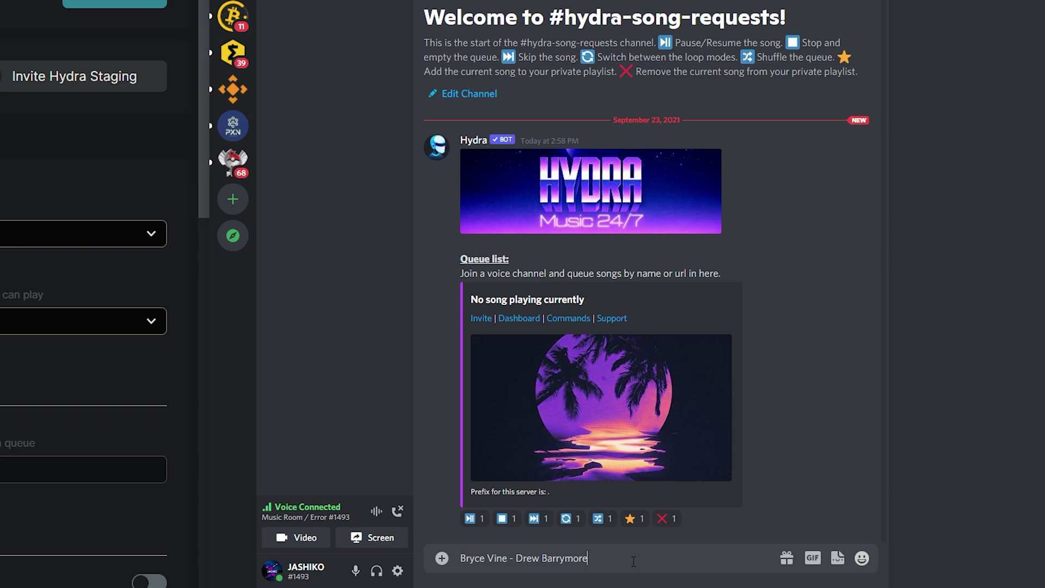
pyautogui.press('Return')
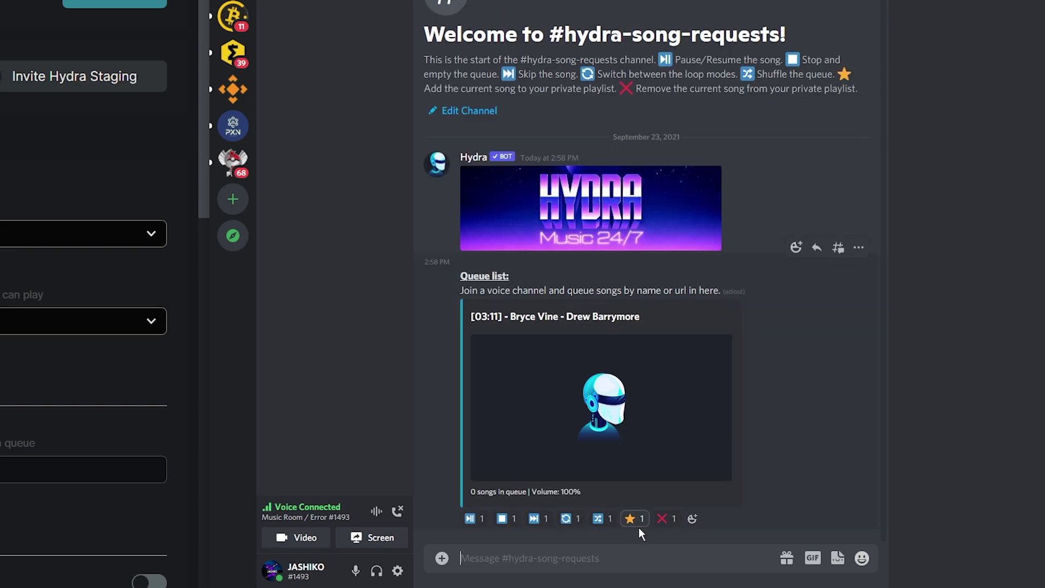
pyautogui.click(471, 519)
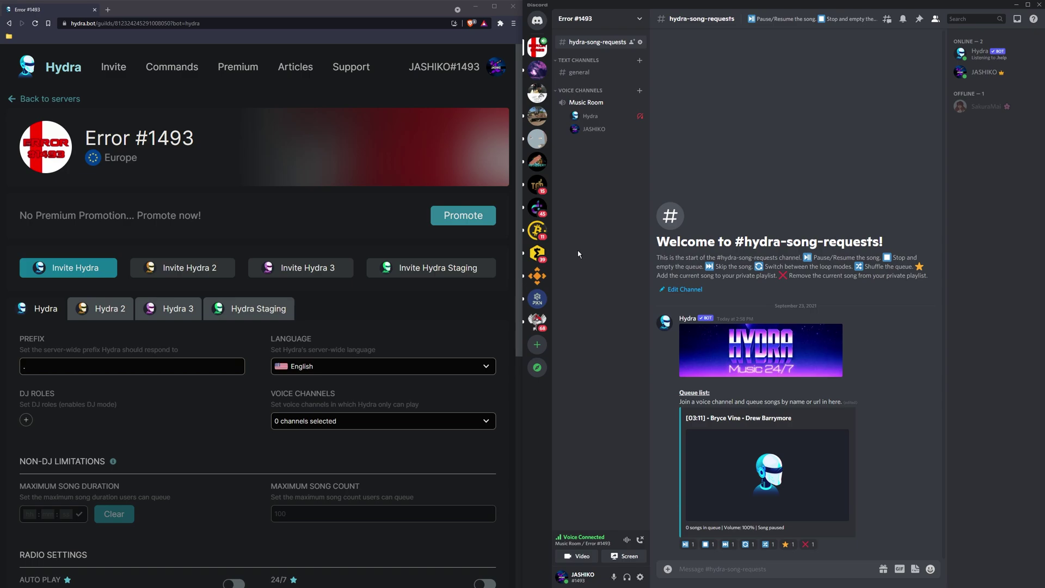
# Look through Hydra's list of commands available to everyone on the bot's website.
pyautogui.click(173, 68)
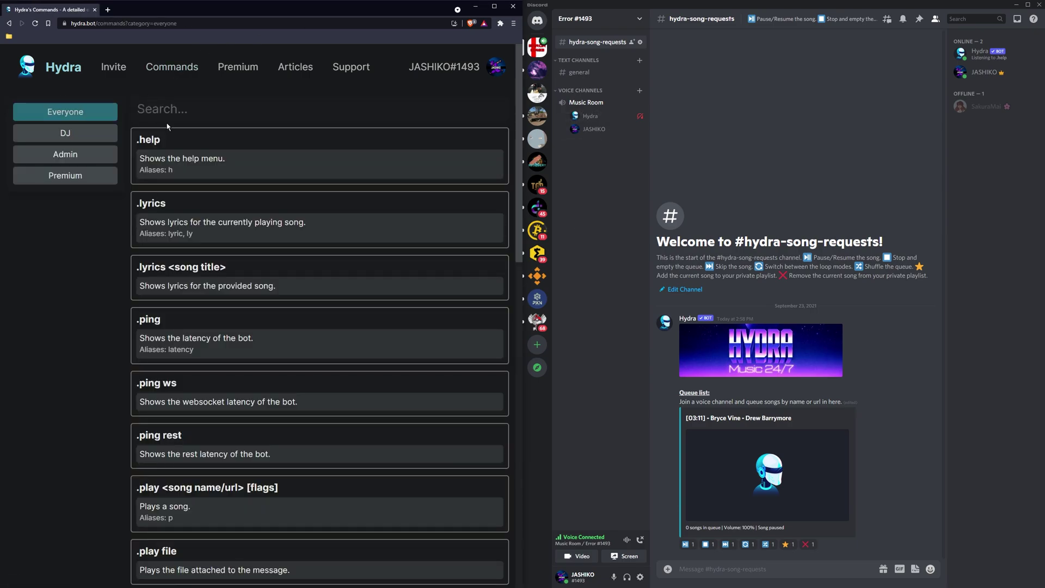
pyautogui.scroll(-8, 265, 167)
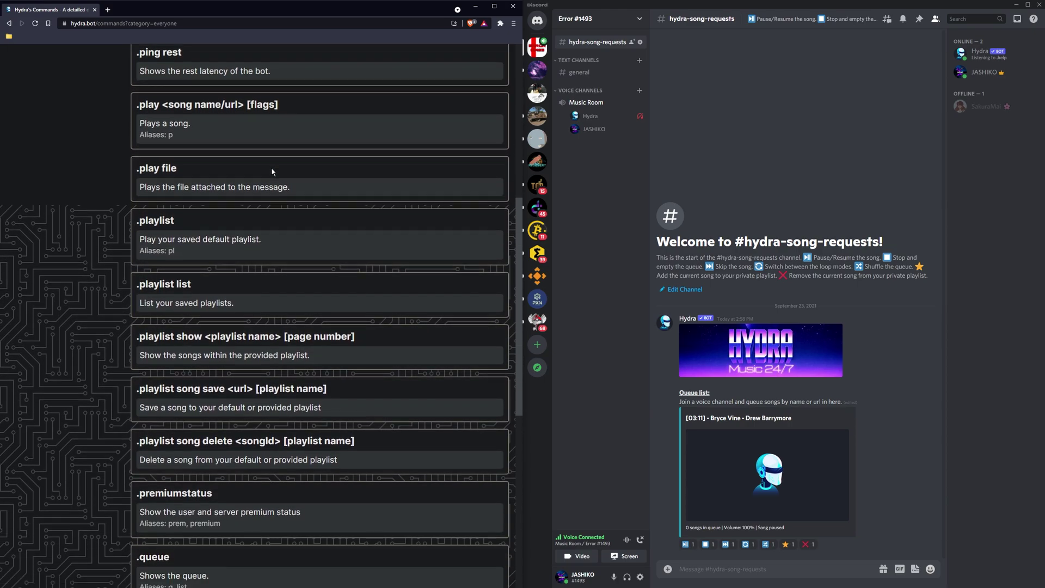
pyautogui.scroll(-6, 272, 172)
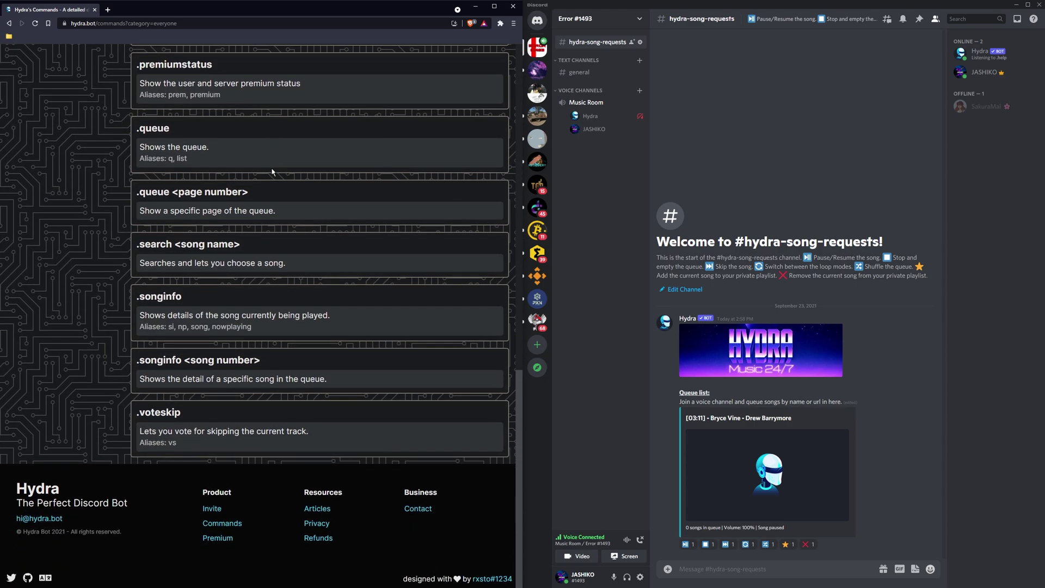
pyautogui.scroll(15, 272, 172)
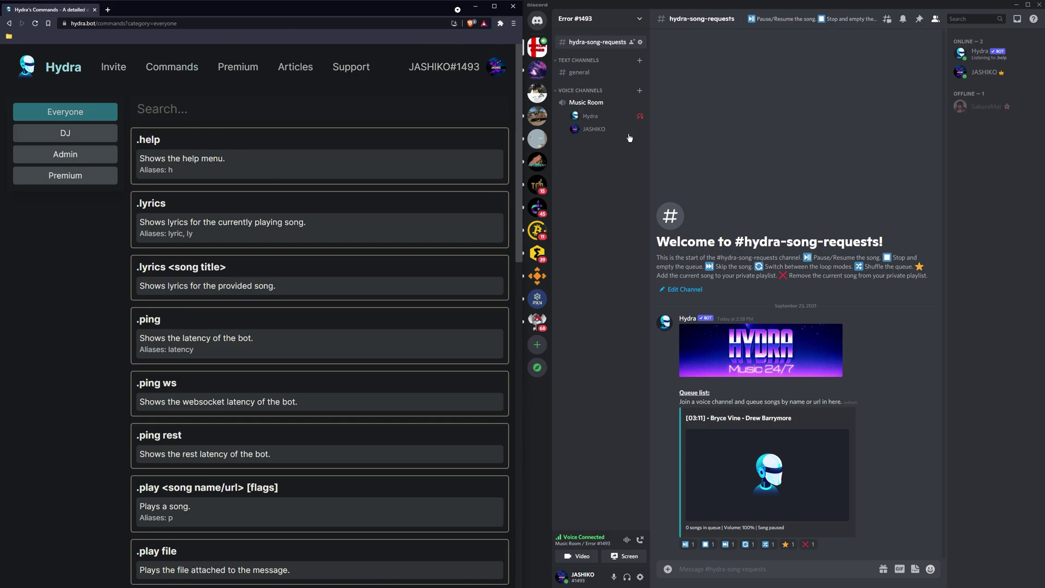
# Create a second voice channel named "Test" under Voice Channels in the Discord server.
pyautogui.click(639, 90)
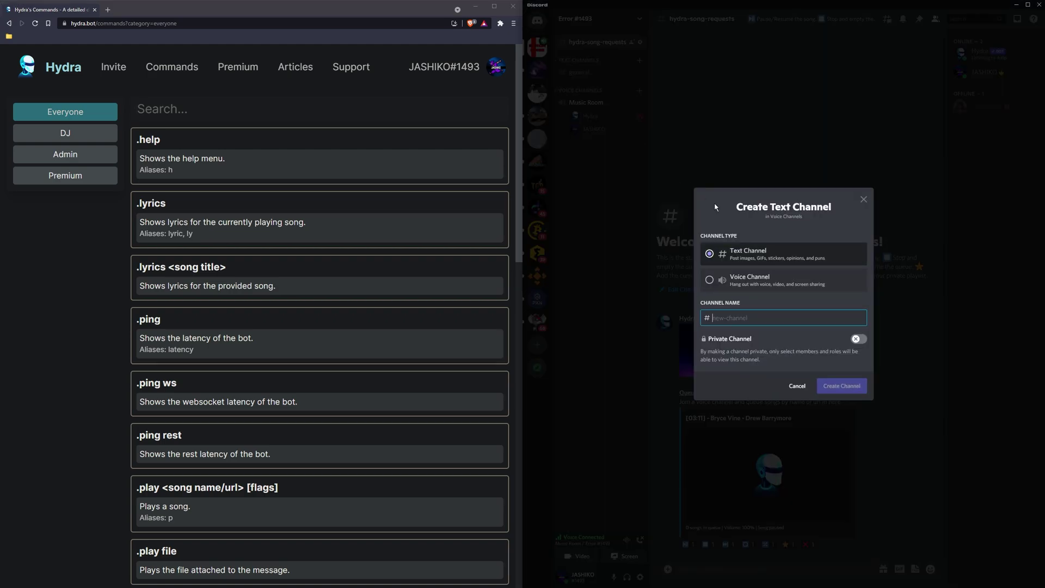
pyautogui.click(743, 279)
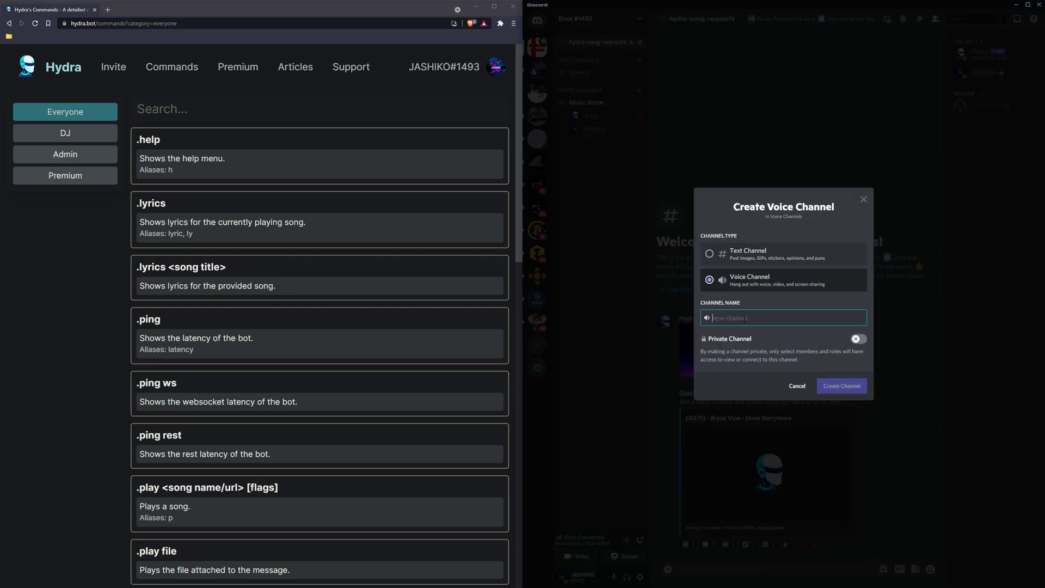
pyautogui.write('Test')
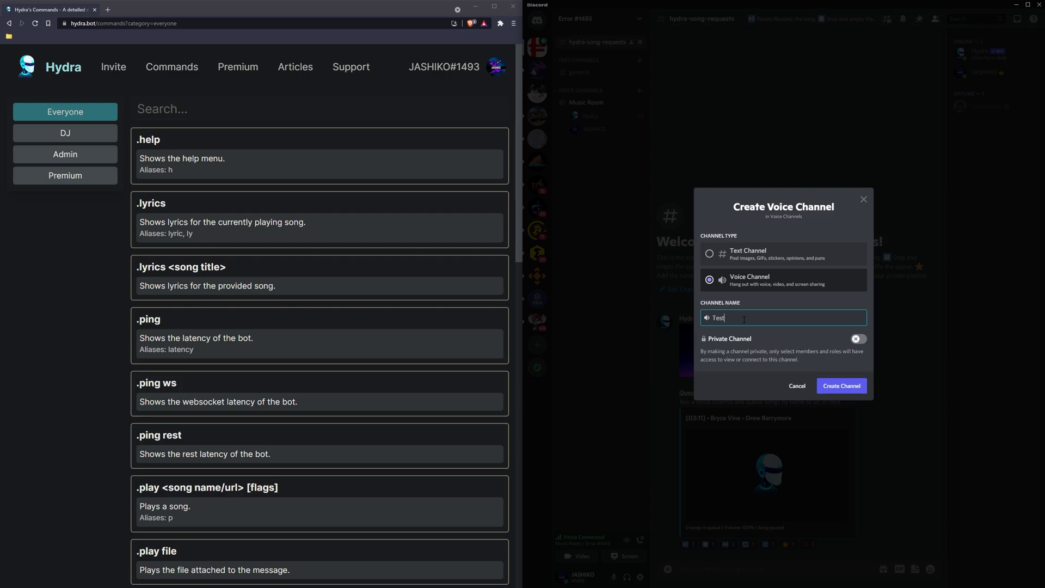
pyautogui.press('Return')
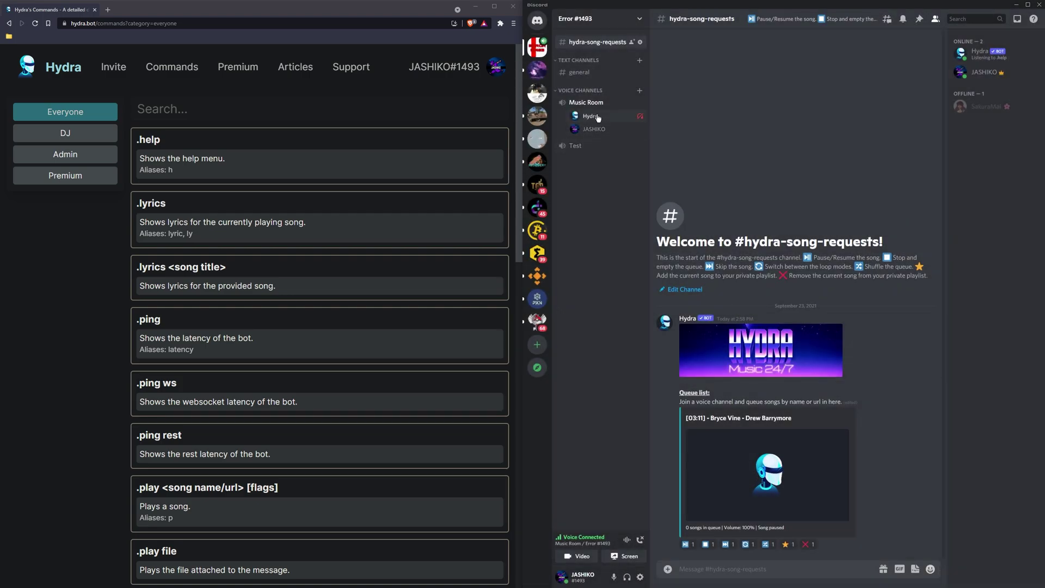
# Move your own account and Hydra from Music Room to the Test voice channel and pause the song.
pyautogui.moveTo(593, 129)
pyautogui.mouseDown()
pyautogui.moveTo(595, 166)
pyautogui.moveTo(584, 140)
pyautogui.mouseUp()
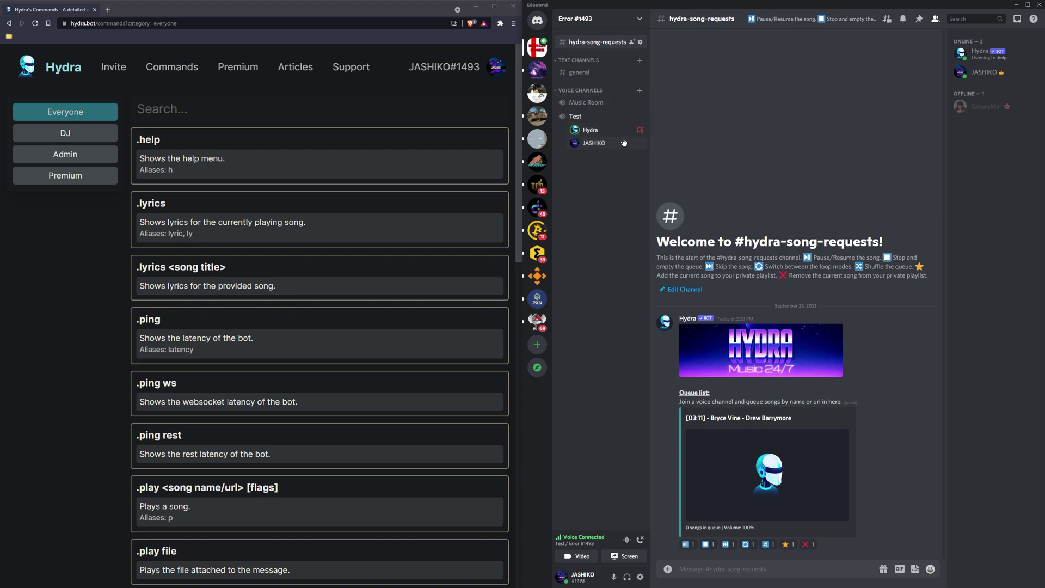
pyautogui.click(687, 544)
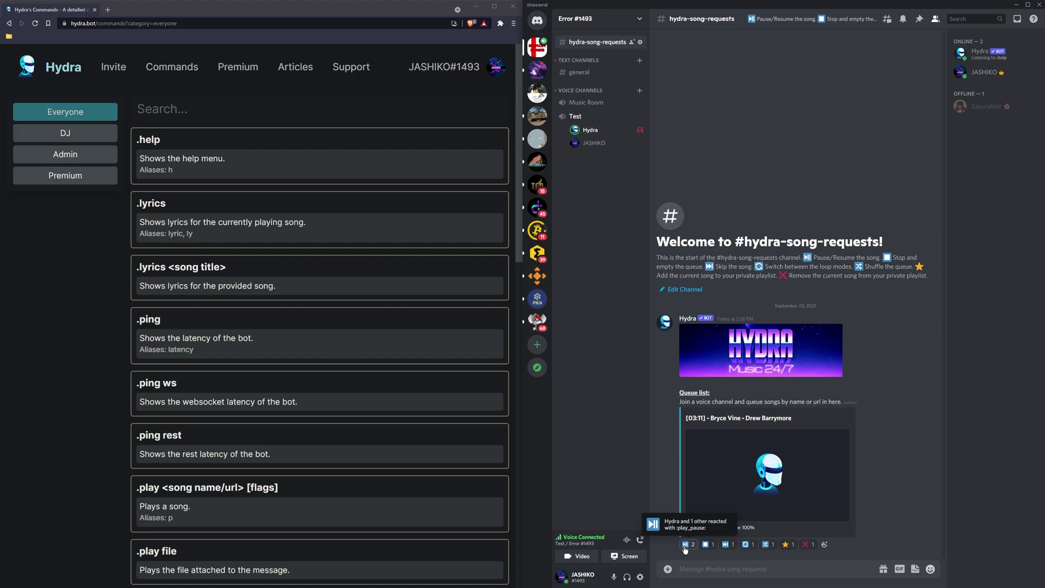
# Move Hydra back to the Music Room voice channel and view its member options, including kicking the bot.
pyautogui.moveTo(598, 132); pyautogui.dragTo(591, 104)
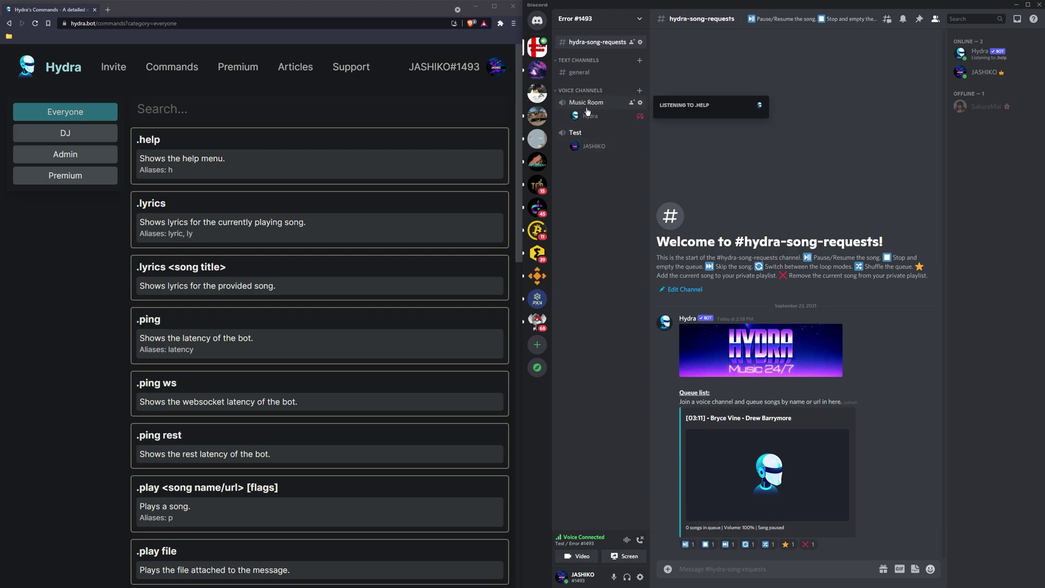
pyautogui.rightClick(979, 56)
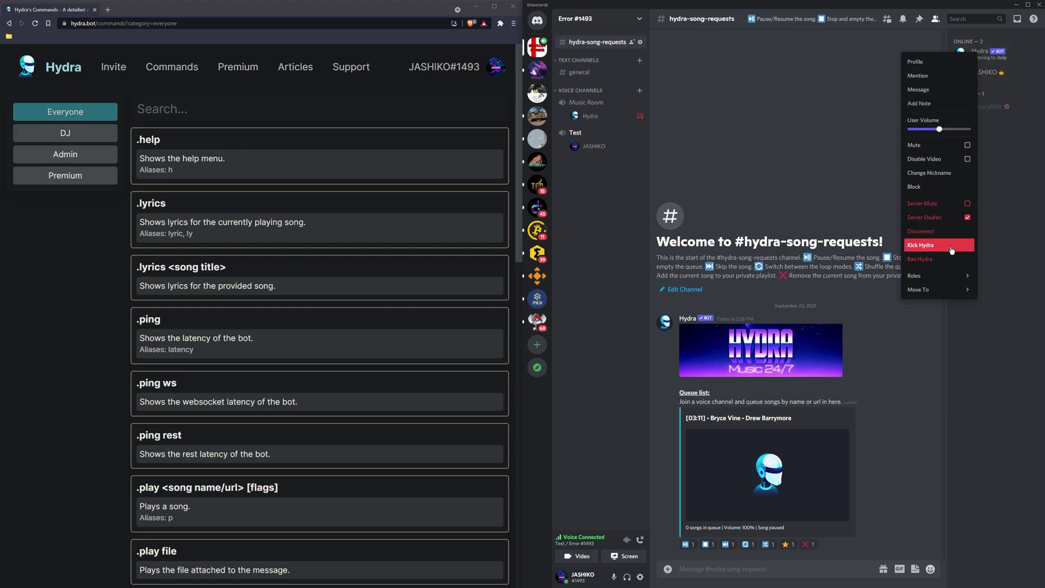
pyautogui.click(1000, 169)
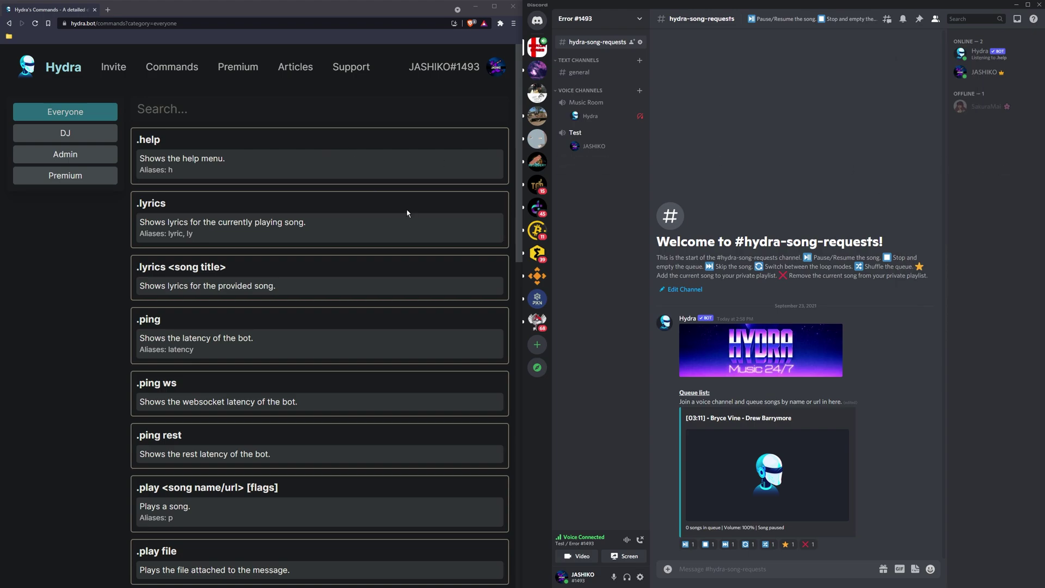
# Minimize the browser and Discord windows to show the desktop.
pyautogui.click(475, 6)
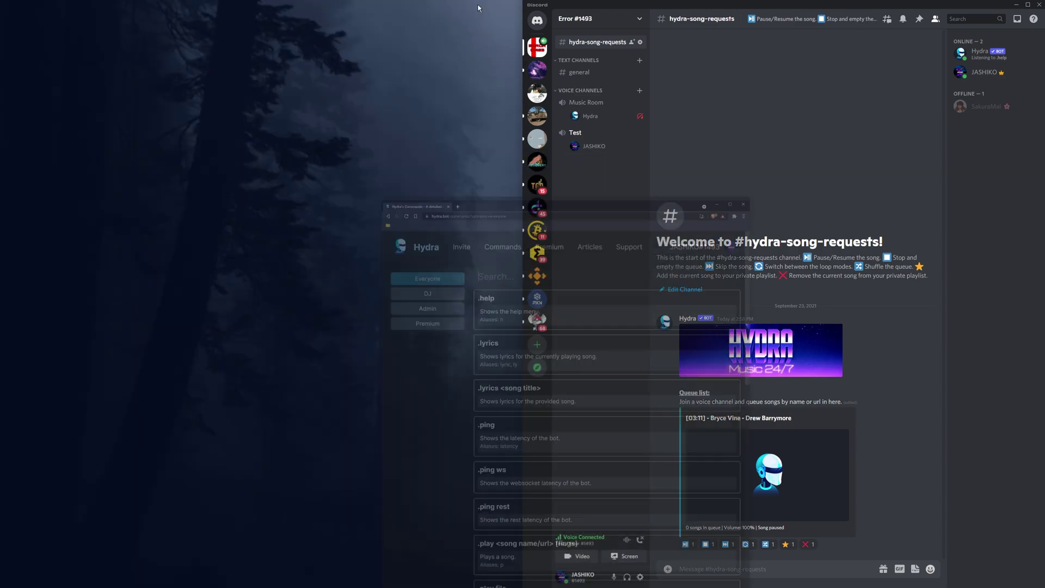
pyautogui.click(1016, 5)
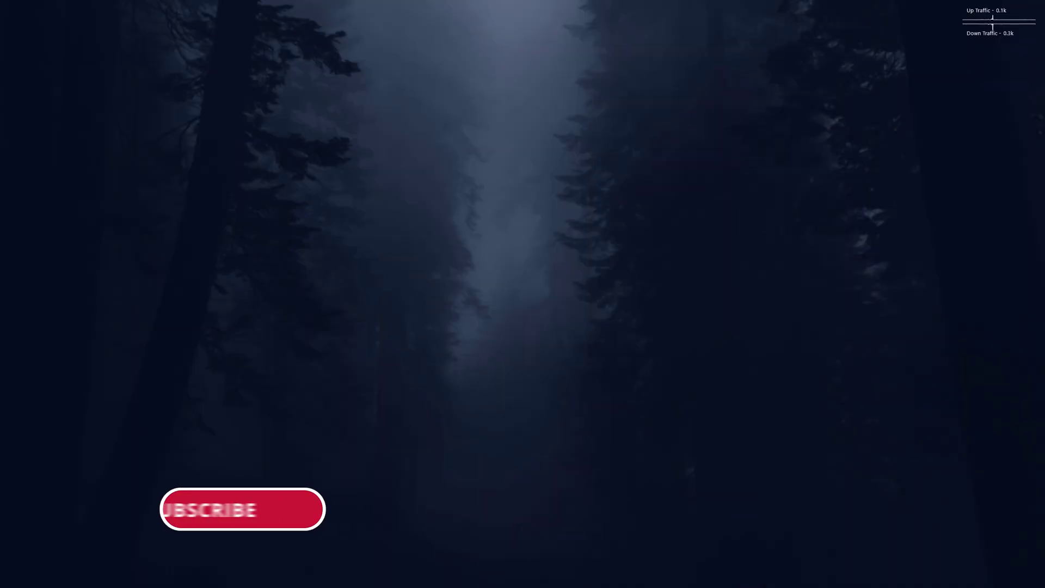